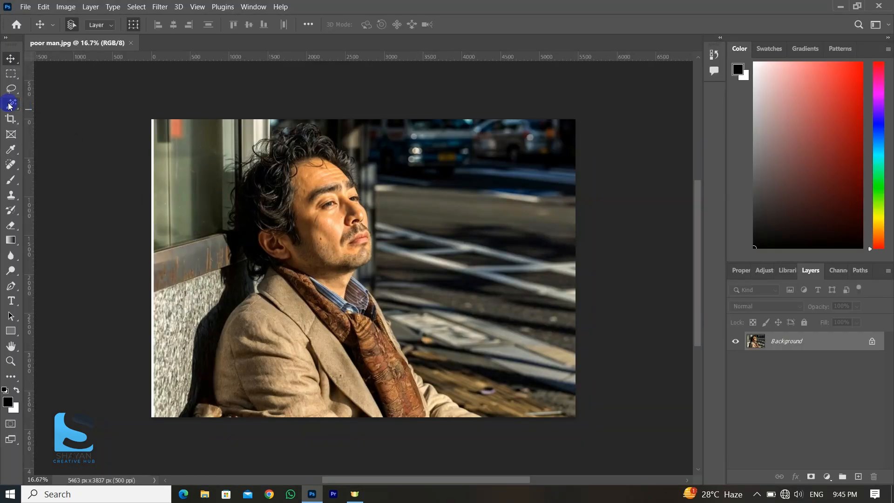
- Select the man as the subject of the street photo and copy him onto a new layer
left_click(10, 104)
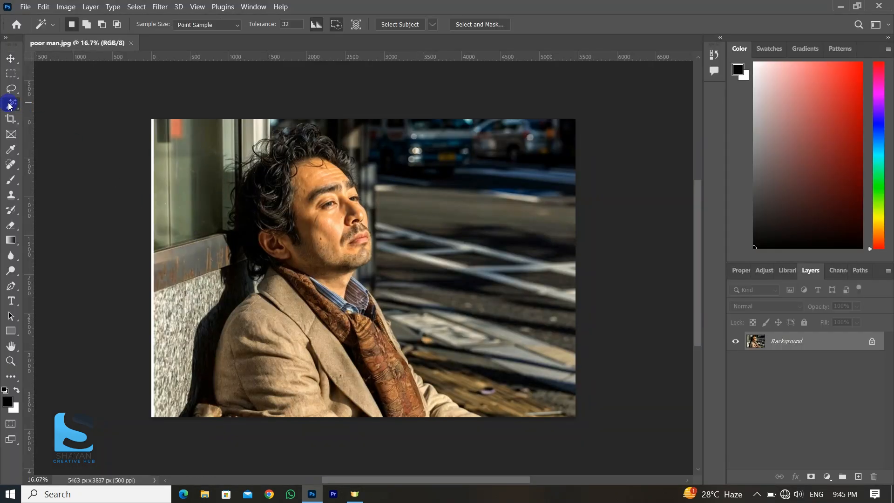
left_click(401, 25)
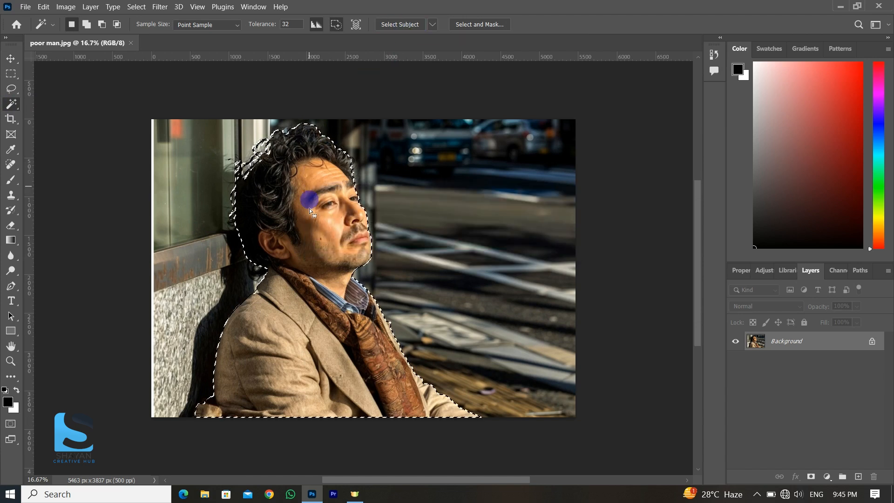
key("ctrl+j")
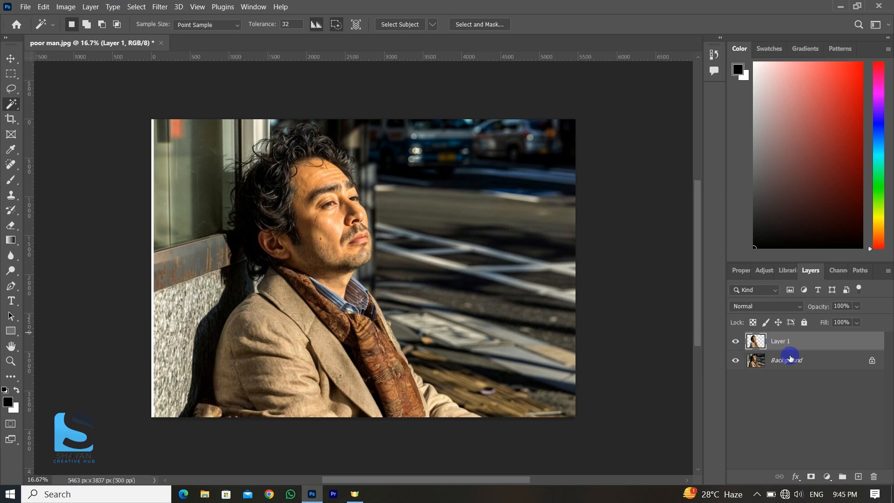
- Add a light grey (d9d9d9) Solid Color fill layer directly above the Background layer
left_click(776, 365)
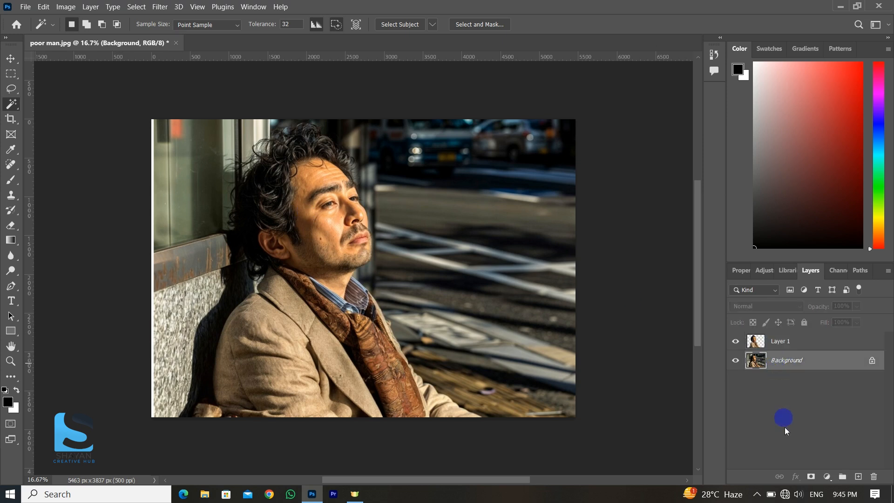
left_click(829, 476)
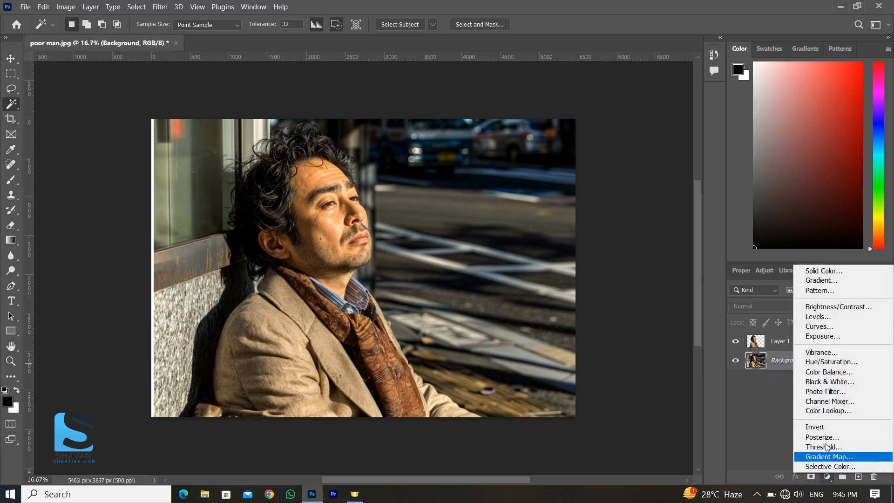
left_click(806, 274)
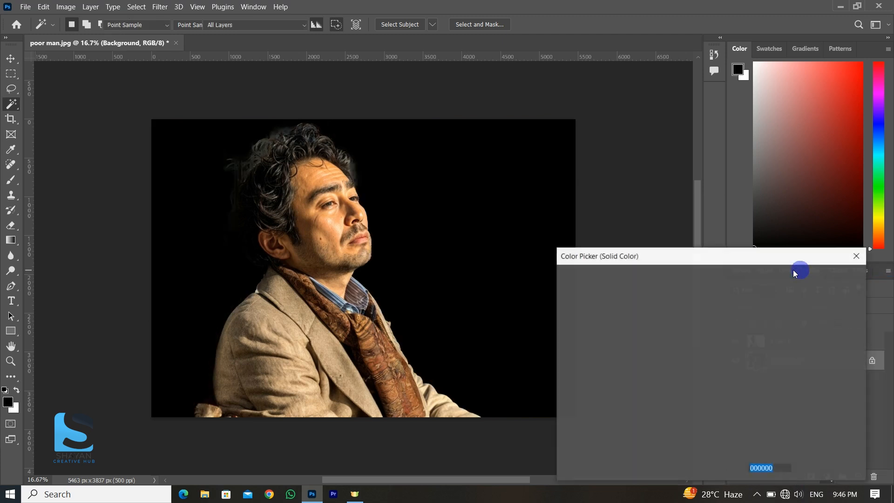
left_click_drag(564, 354, 482, 305)
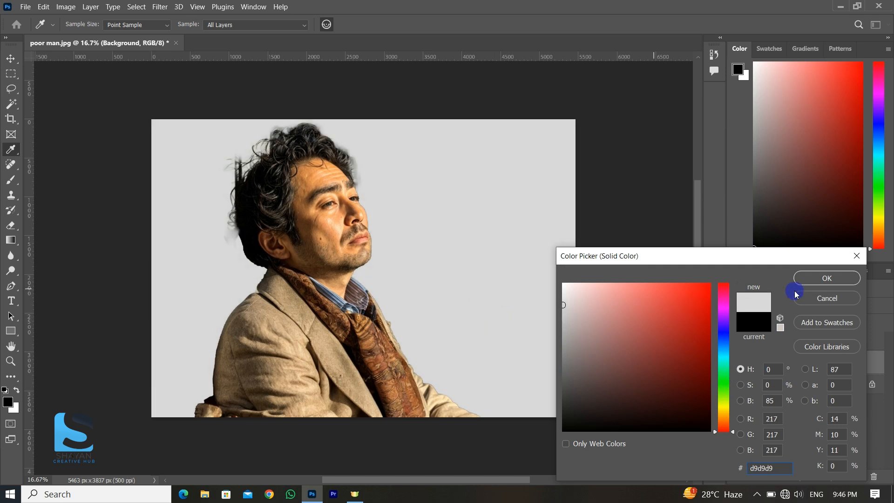
left_click(808, 288)
key("w")
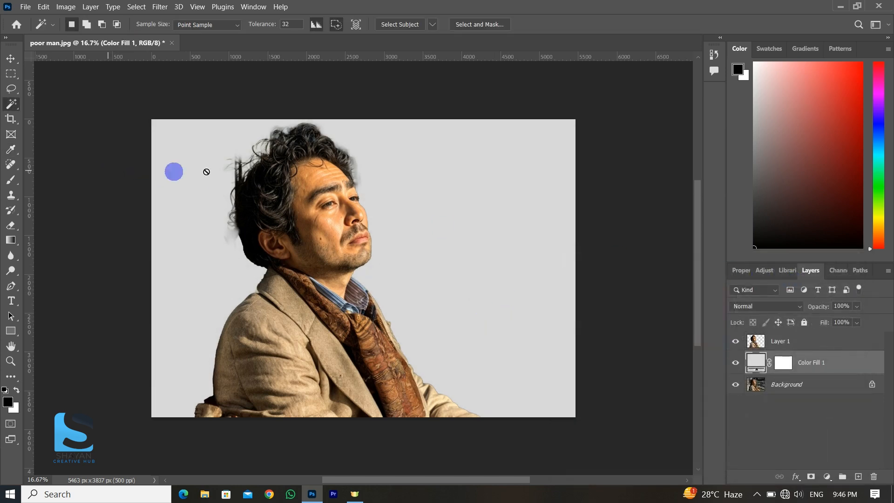
- Erase the dark background remnant beside the back of the man's hair on Layer 1
left_click(11, 226)
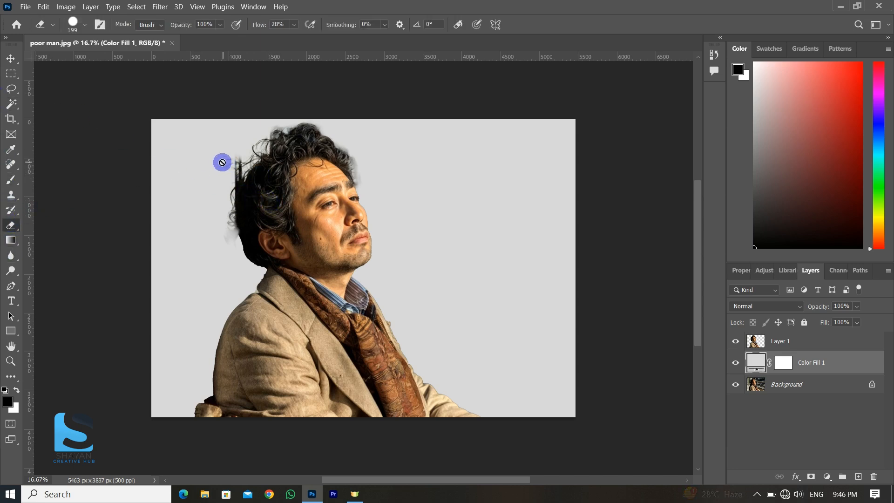
left_click(794, 348)
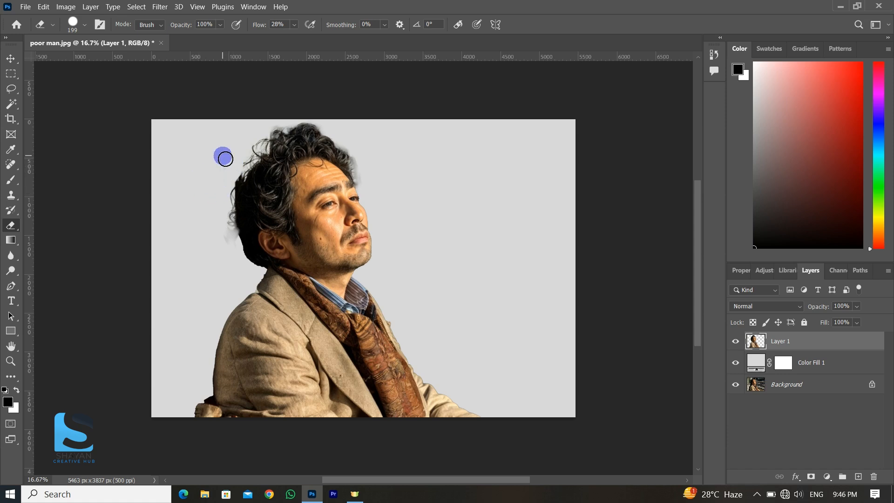
mouse_move(237, 161)
left_mouse_down()
mouse_move(217, 174)
mouse_move(197, 157)
mouse_move(221, 161)
mouse_move(231, 178)
left_mouse_up()
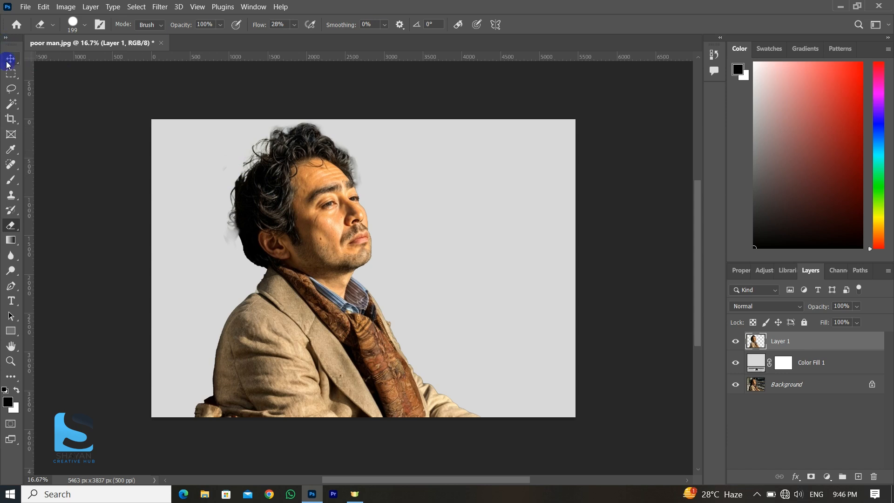
- Enlarge the man's cutout to about 115%, rotate it 1.7°, and position it near the middle of the canvas
left_click(10, 60)
left_click_drag(481, 416, 515, 452)
left_click_drag(371, 339, 415, 381)
left_click_drag(560, 320, 634, 229)
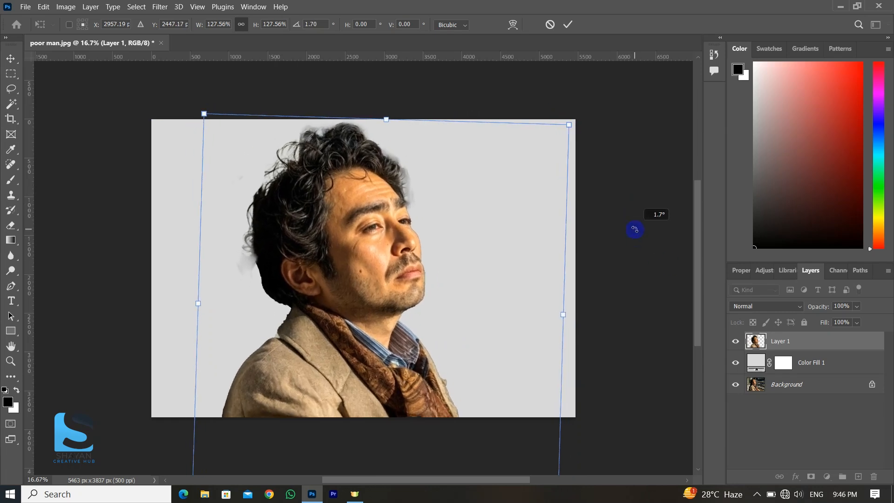
left_click_drag(565, 132, 465, 195)
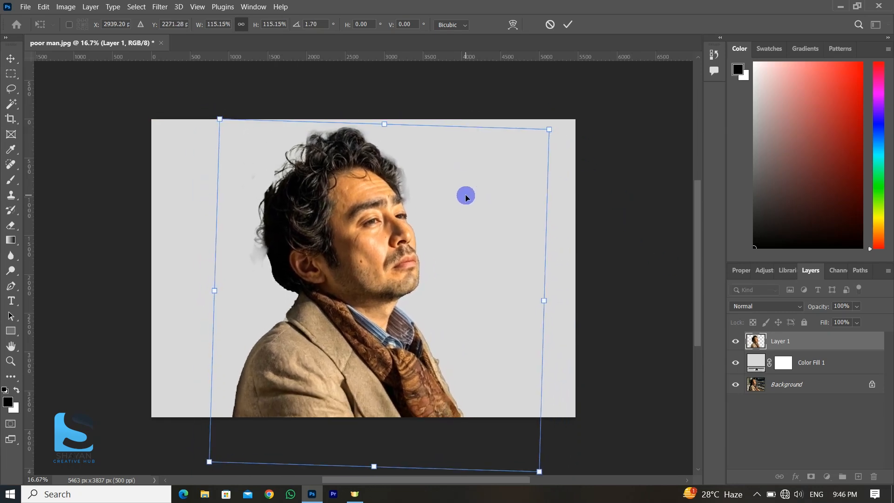
key("Return")
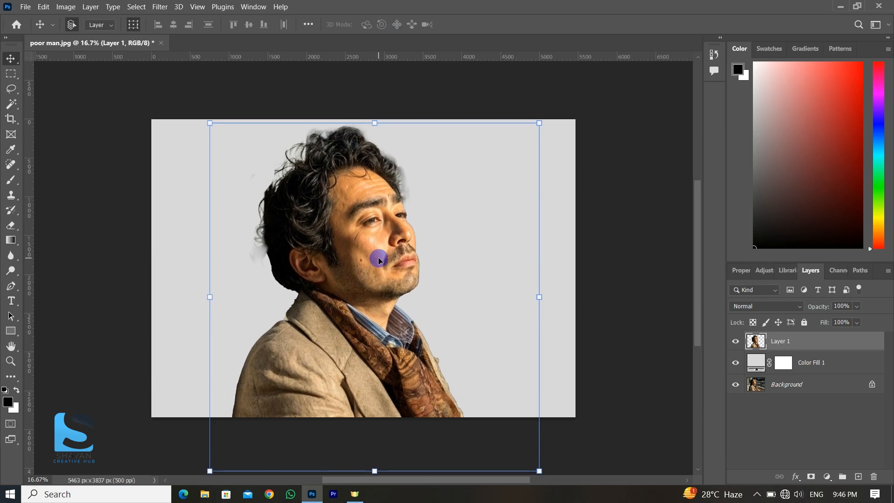
left_click(630, 186)
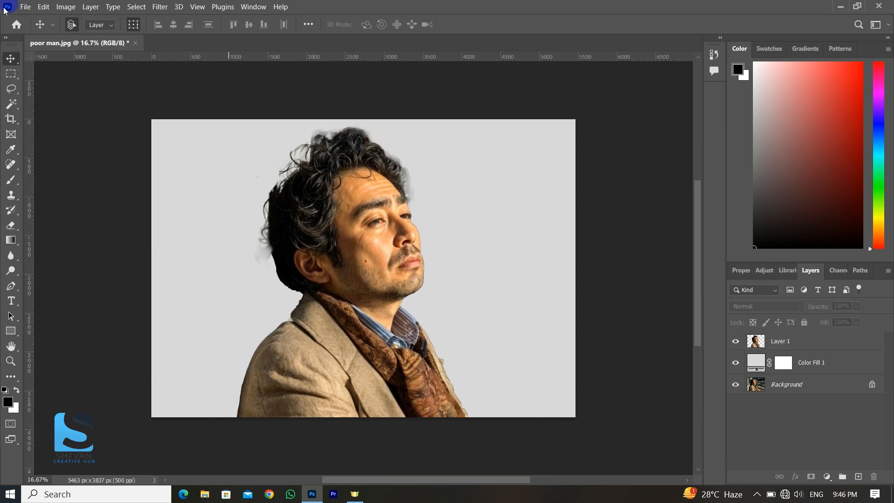
- Open the image sunset-adventure_23-2151948196.jpg from the Poor Man folder
left_click(26, 8)
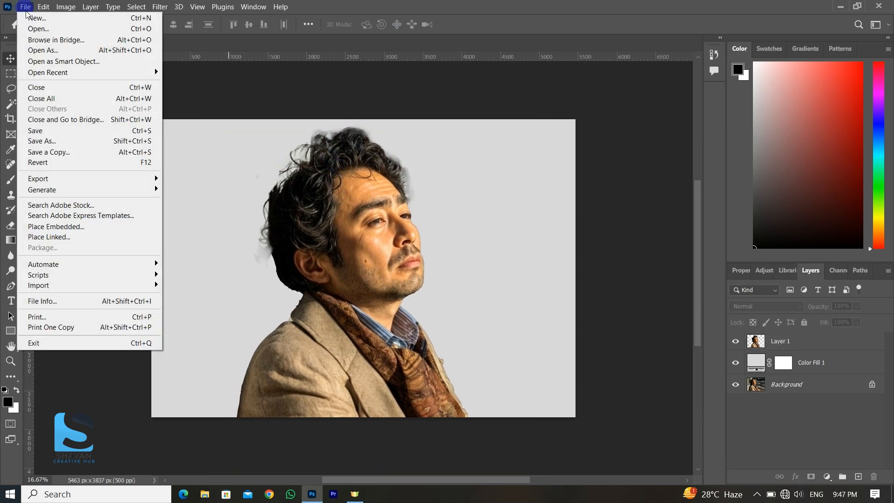
left_click(38, 28)
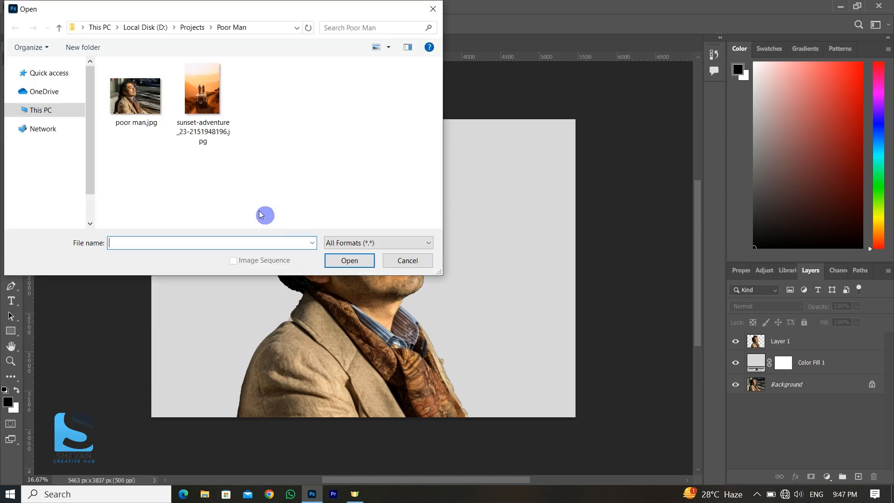
left_click(203, 103)
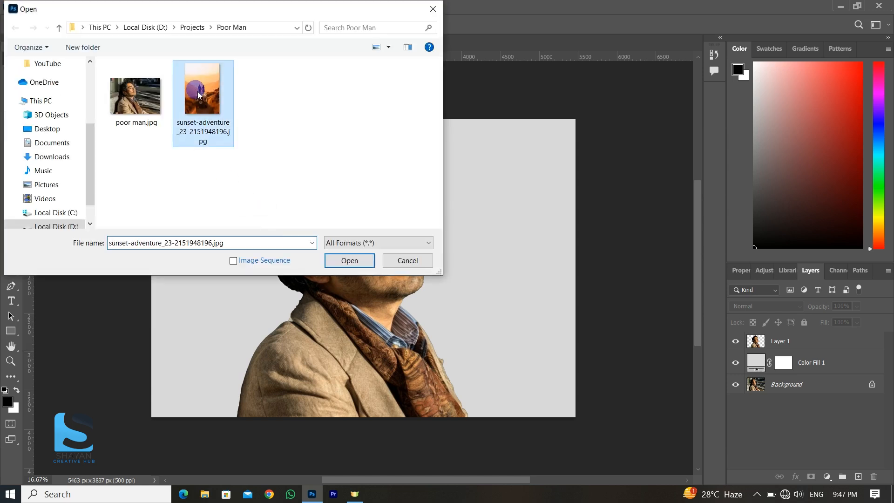
left_click(348, 262)
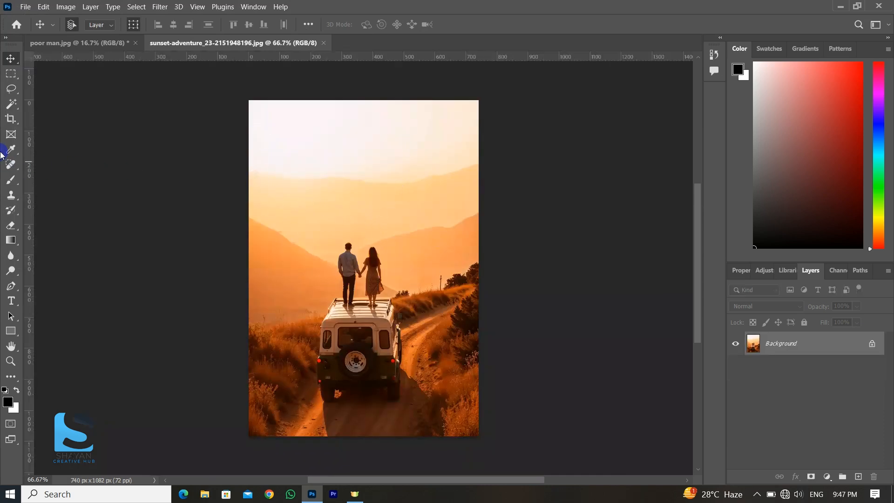
- Extend the sunset image downward to about 740 x 1280 px using the Crop tool with Content-Aware Fill
left_click(10, 118)
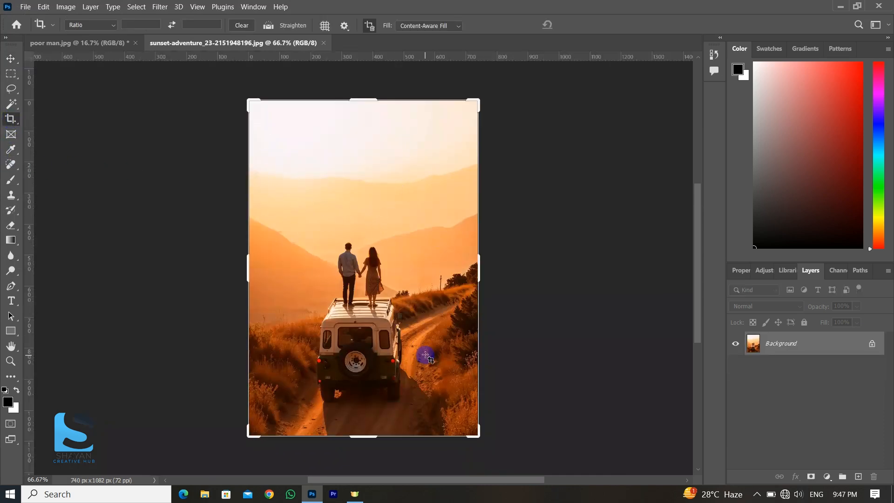
left_click(425, 355)
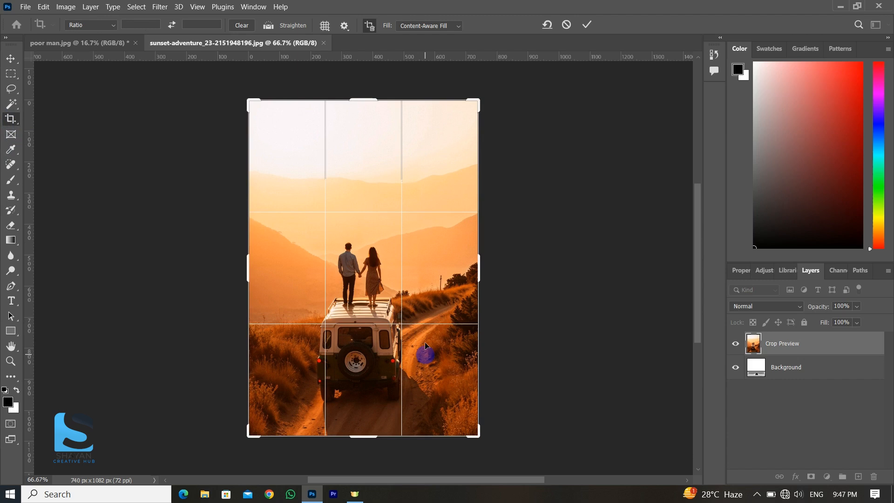
left_click(445, 27)
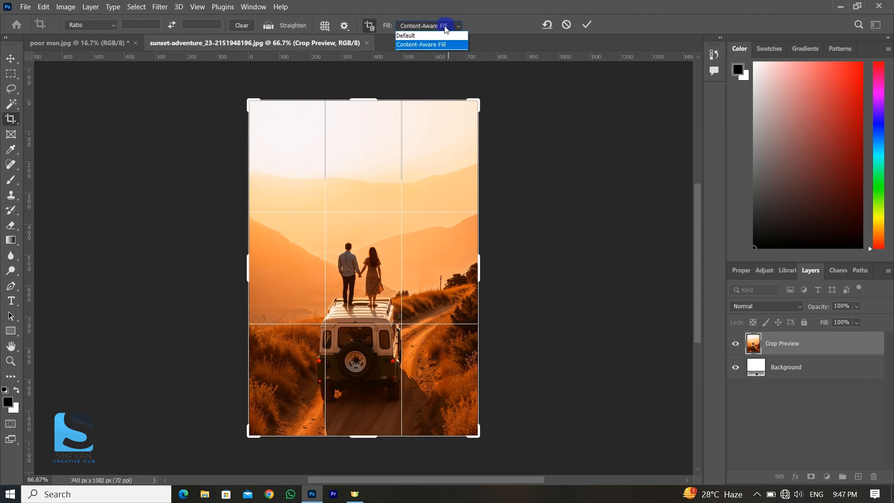
left_click(405, 45)
left_click_drag(360, 437, 363, 468)
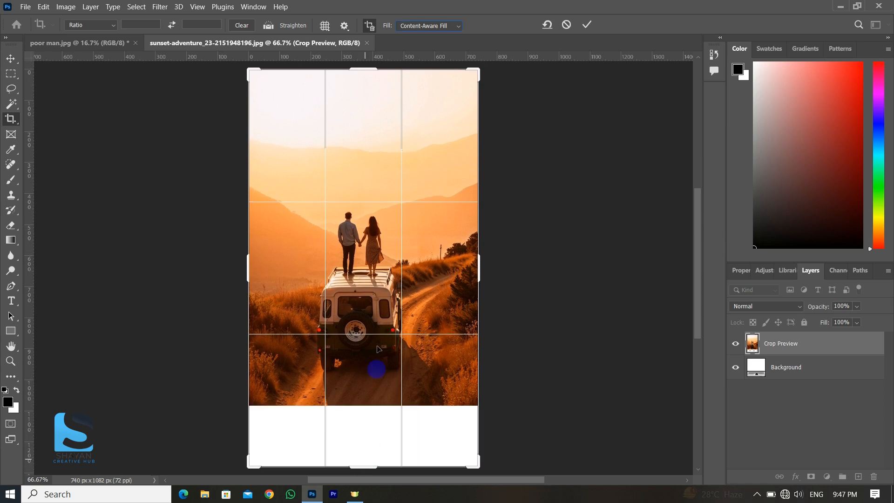
double_click(381, 278)
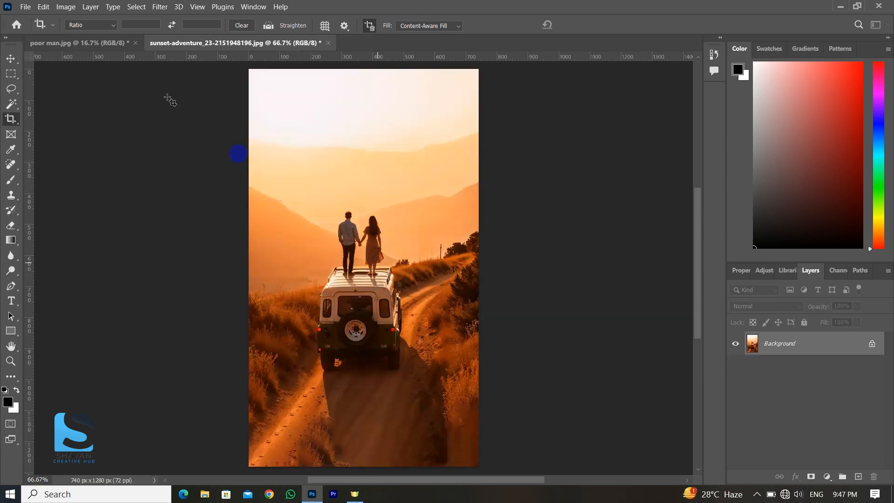
left_click(12, 59)
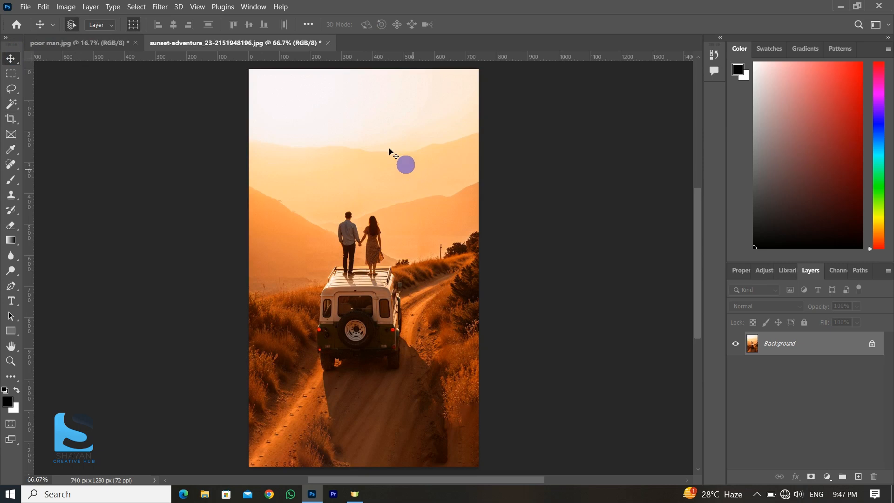
- Apply a Camera Raw Filter to the sunset image with the Color Grading midtones shifted toward blue
left_click(161, 8)
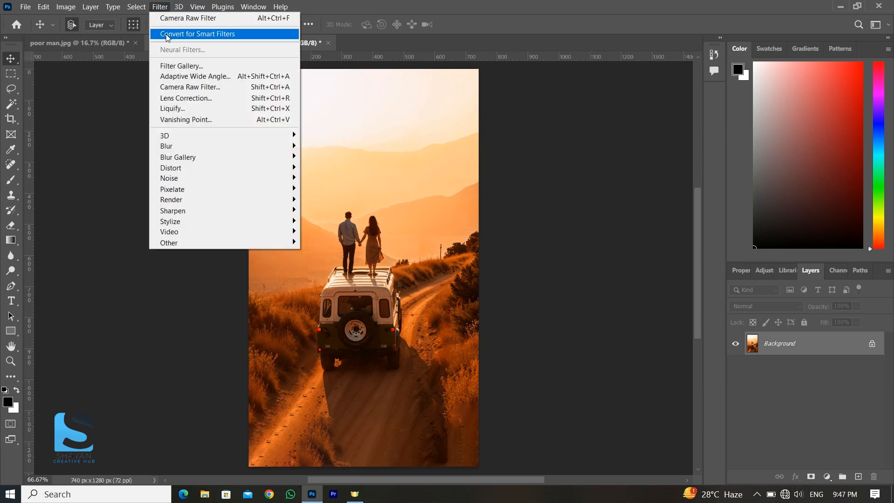
left_click(173, 88)
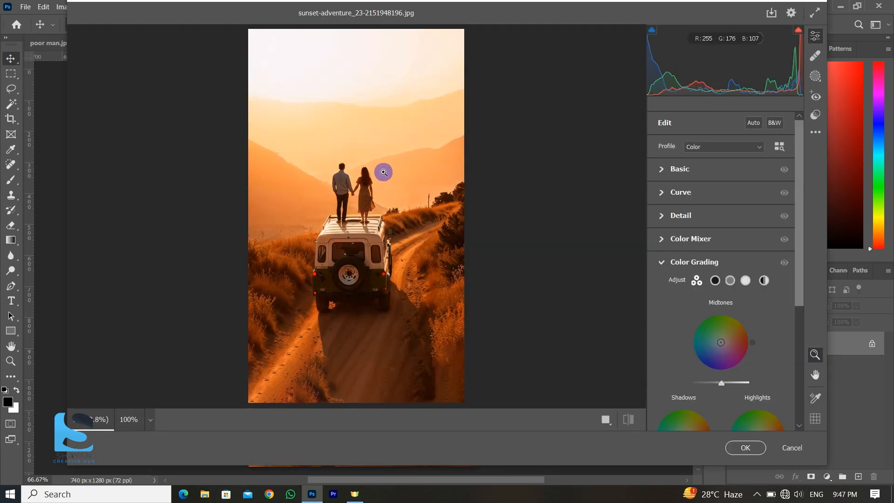
left_click_drag(720, 342, 662, 365)
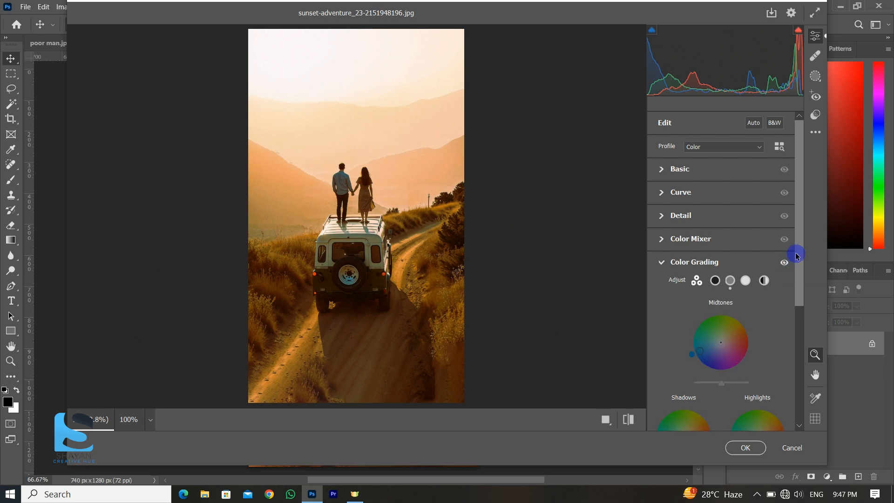
left_click_drag(794, 253, 793, 306)
mouse_move(681, 340)
left_mouse_down()
mouse_move(690, 319)
mouse_move(684, 336)
left_mouse_up()
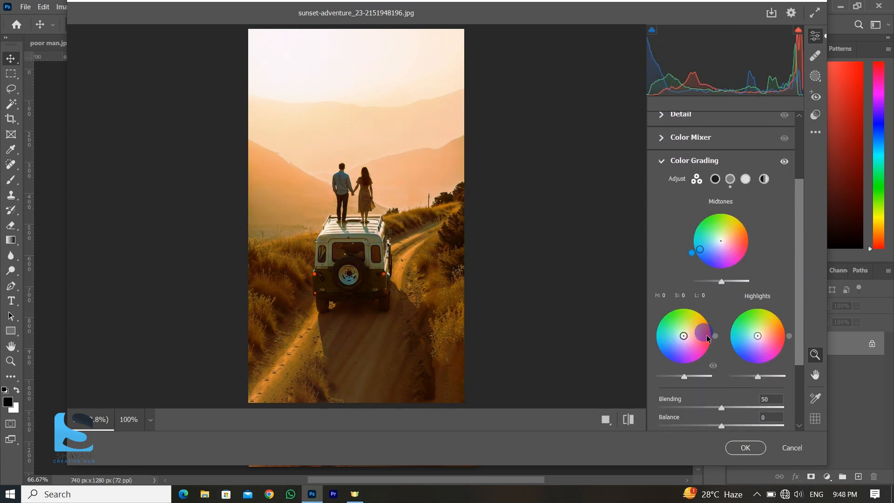
left_click(746, 448)
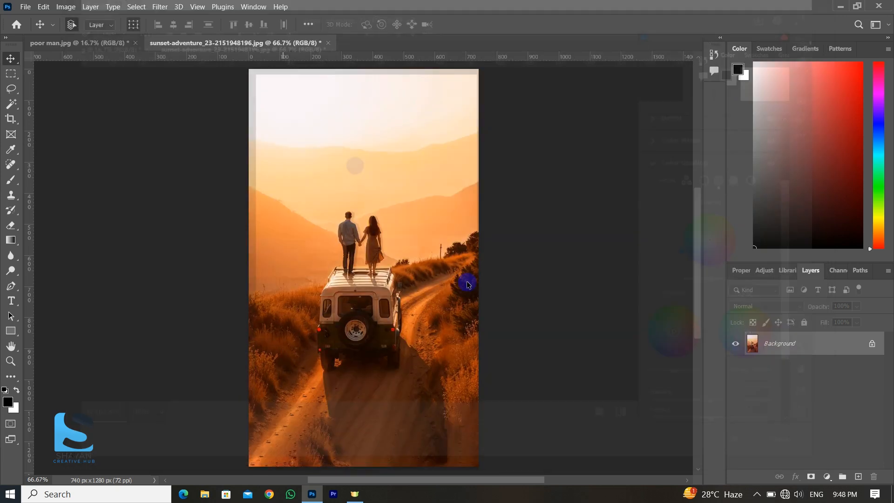
- Unlock the sunset image's Background as a regular layer and convert it to a smart object
double_click(775, 343)
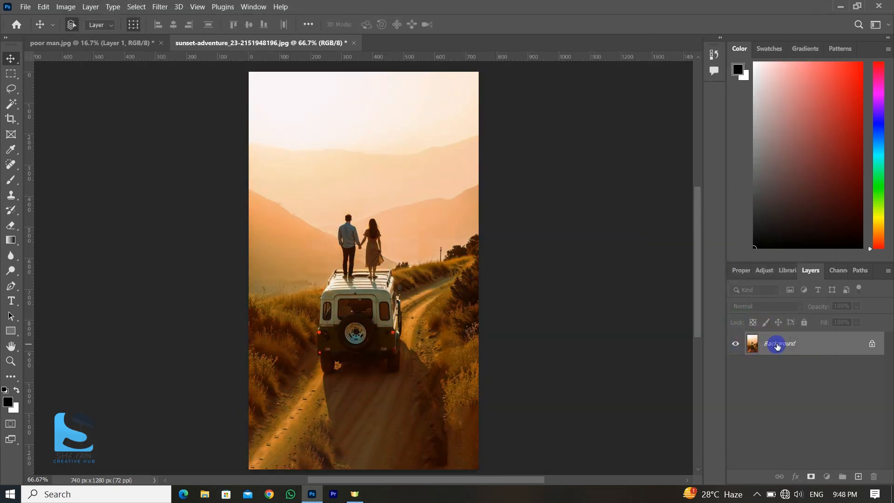
left_click(547, 142)
right_click(782, 353)
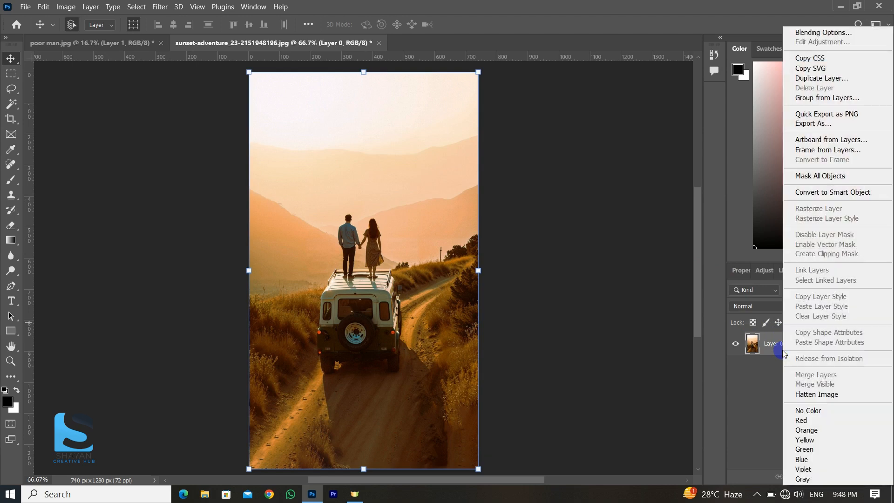
left_click(832, 191)
- Bring the sunset layer into poor man.jpg, enlarge it to more than the canvas height, and position it over the man
left_click_drag(329, 216, 295, 215)
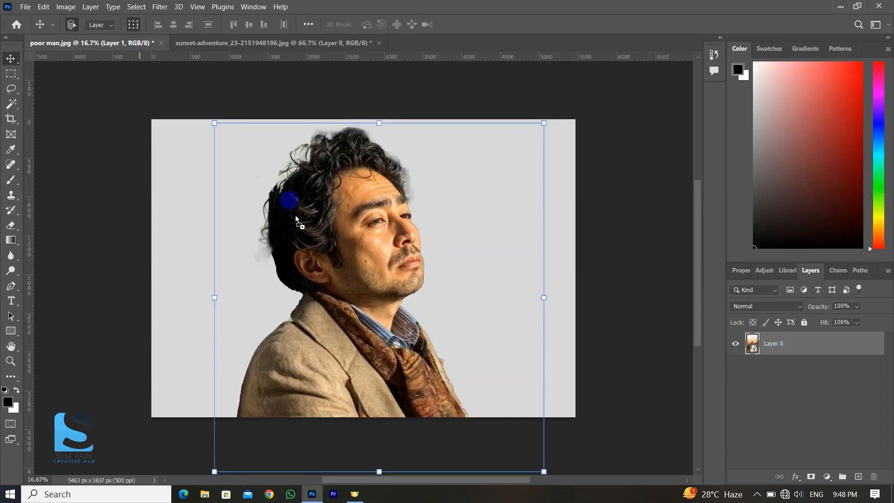
left_click_drag(369, 301, 369, 299)
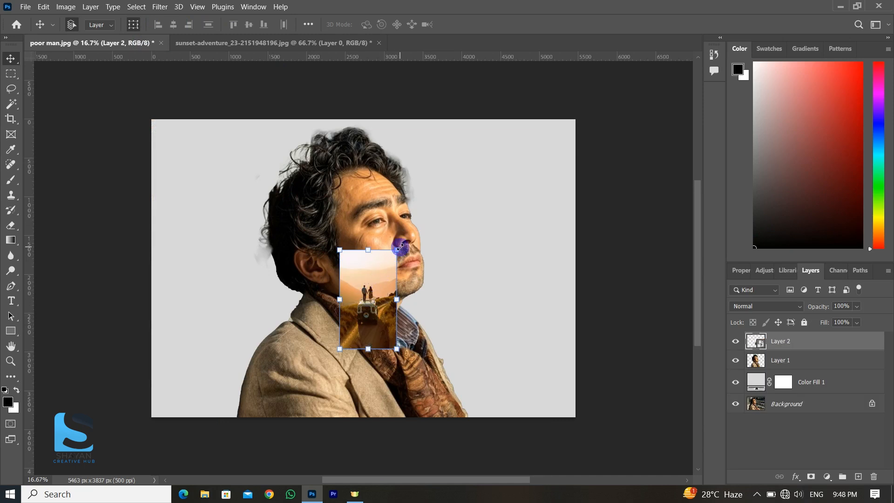
left_click_drag(396, 250, 487, 192)
left_click_drag(415, 283, 375, 249)
left_click_drag(419, 125, 457, 114)
key("Return")
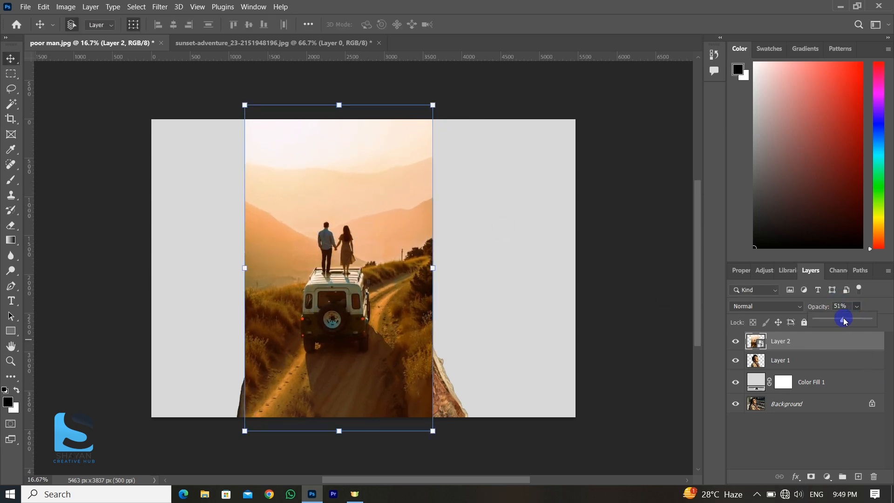
- Set the sunset layer's opacity to 82%, enlarge it to about 2910 x 5033 px, and reposition it over the man
left_click(860, 321)
mouse_move(383, 289)
left_mouse_down()
mouse_move(397, 278)
mouse_move(389, 275)
left_mouse_up()
left_click_drag(441, 87, 494, 74)
mouse_move(399, 239)
left_mouse_down()
mouse_move(413, 239)
mouse_move(413, 230)
left_mouse_up()
left_click_drag(468, 446, 465, 440)
left_click_drag(234, 440, 242, 437)
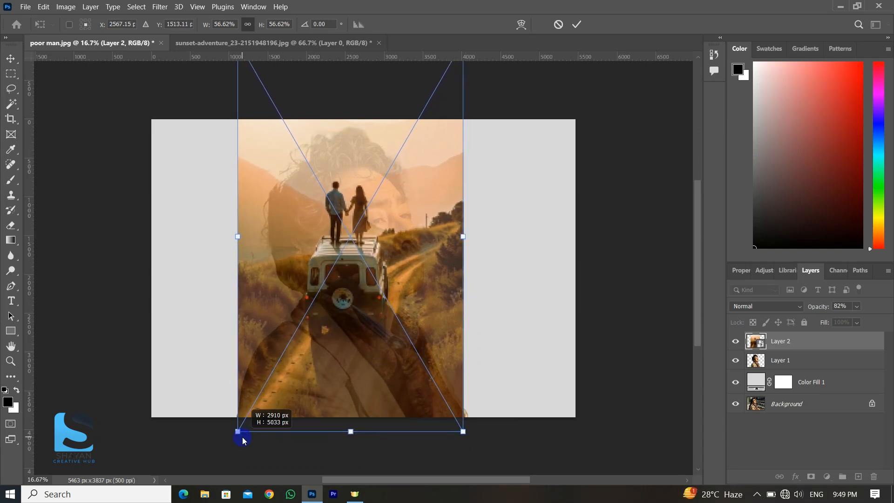
left_click_drag(365, 248, 360, 256)
key("Return")
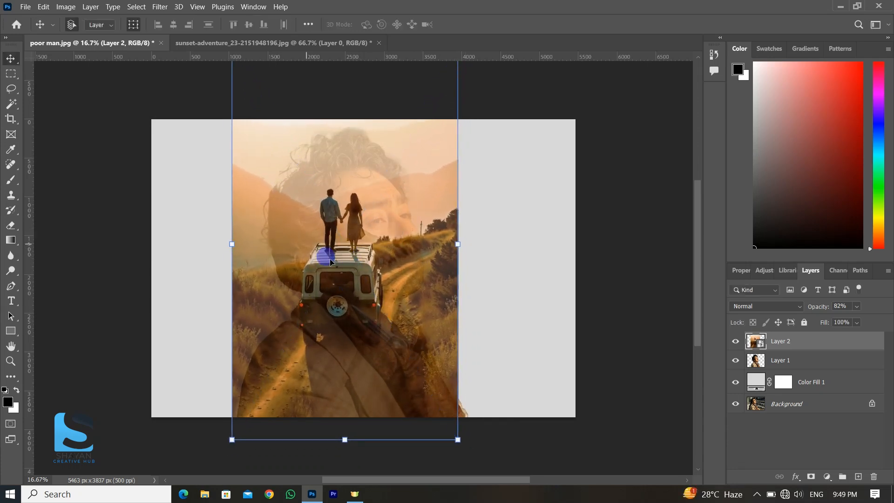
- Clip the sunset layer to the cut-out portrait layer and add a layer mask to it
left_click(785, 341)
right_click(803, 345)
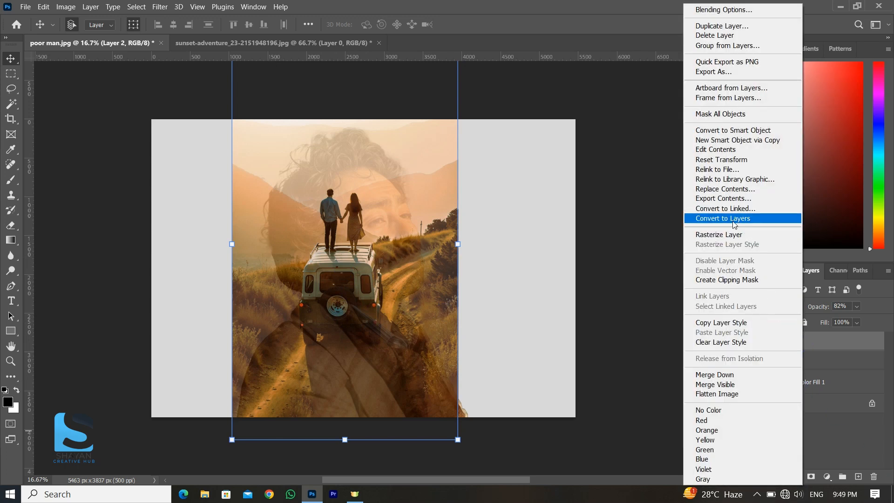
left_click(730, 280)
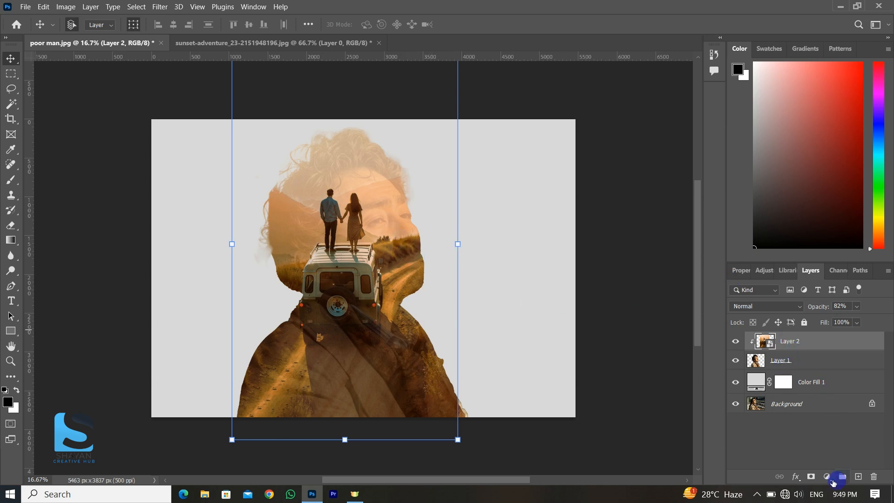
left_click(810, 476)
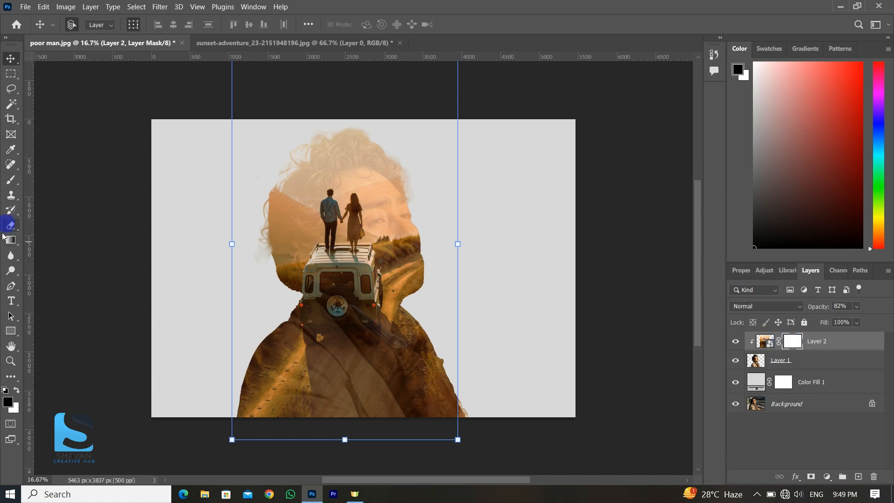
- Set up a 700 px Soft Round brush with 100% opacity, 17% flow and 23% smoothing
left_click(11, 179)
left_click(268, 24)
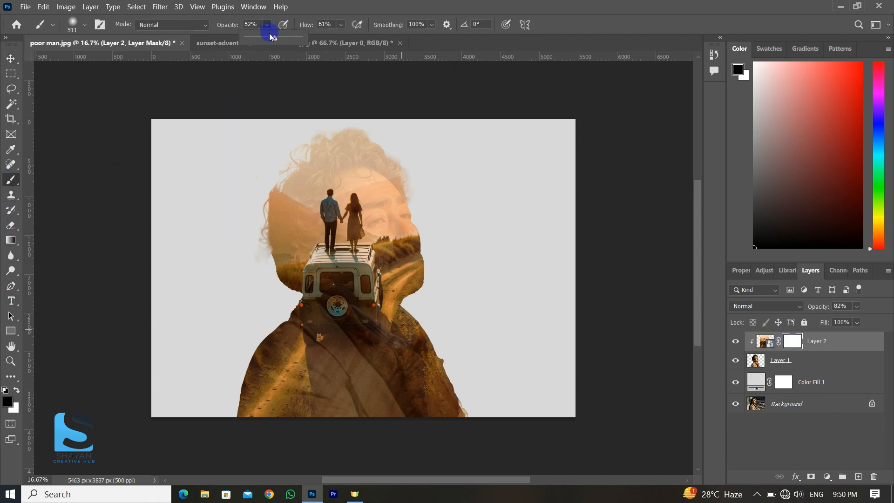
left_click(342, 24)
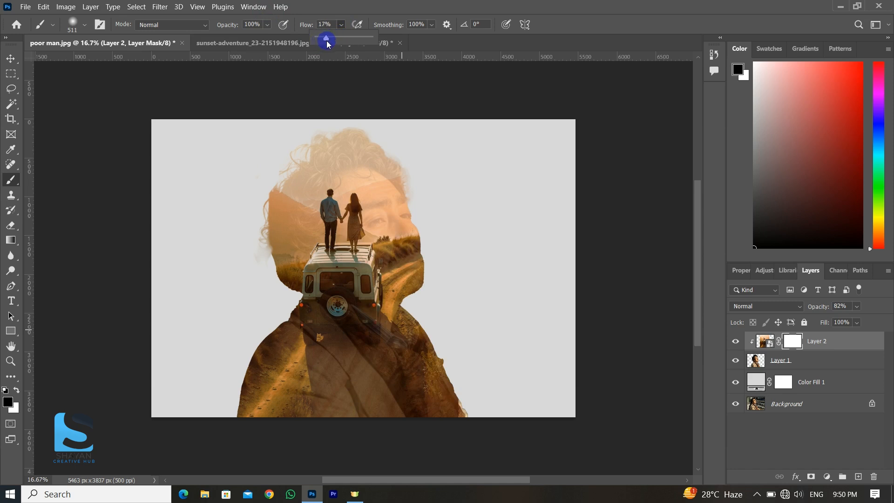
left_click_drag(328, 41, 325, 40)
left_click(431, 25)
left_click_drag(421, 42, 400, 44)
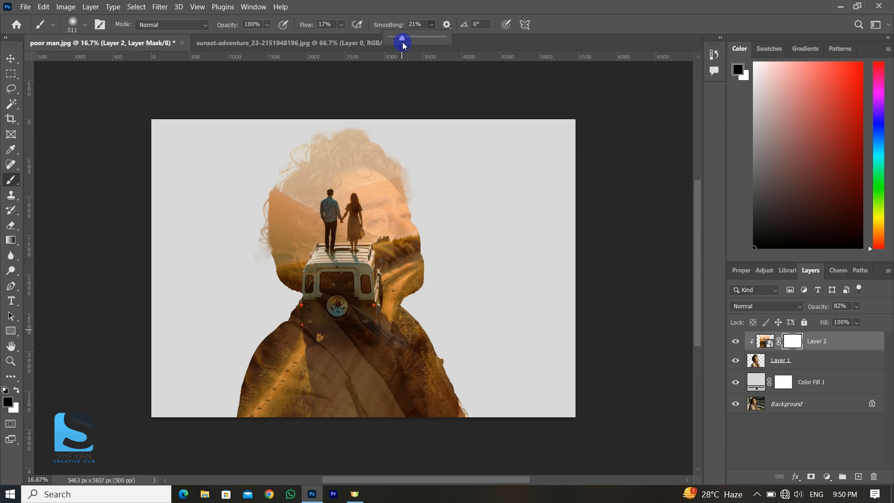
right_click(454, 205)
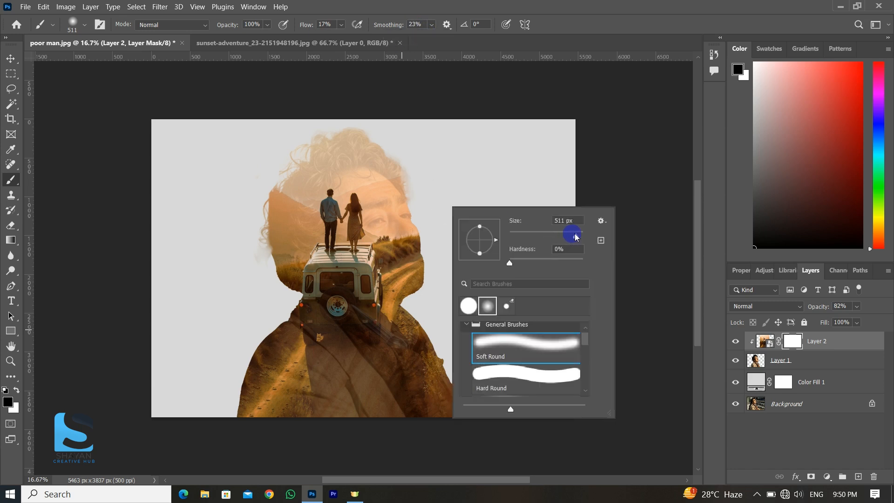
left_click_drag(577, 238, 578, 238)
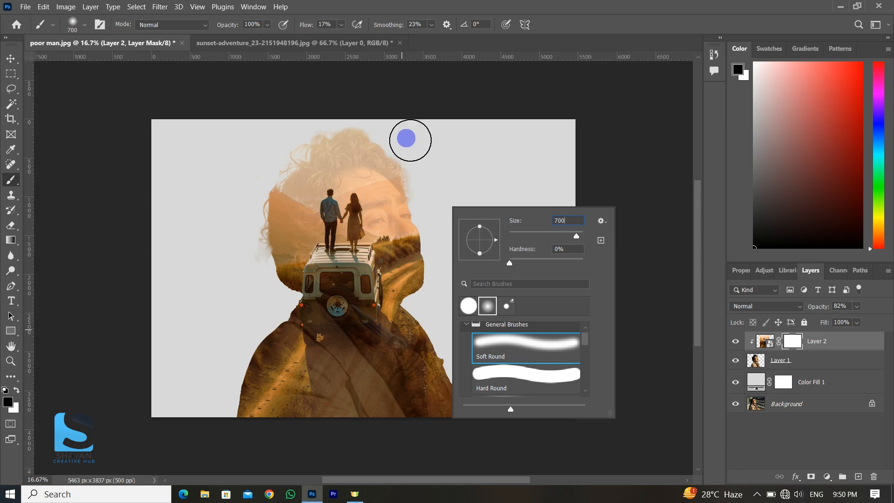
left_click(455, 194)
- Paint black on the sunset layer's mask over the man's face, hair and shoulders, and raise the layer's opacity to 100%
mouse_move(440, 179)
left_mouse_down()
mouse_move(434, 219)
mouse_move(409, 200)
mouse_move(427, 282)
mouse_move(413, 202)
mouse_move(399, 204)
mouse_move(397, 217)
mouse_move(395, 205)
mouse_move(415, 215)
mouse_move(427, 242)
mouse_move(412, 265)
mouse_move(421, 205)
mouse_move(425, 265)
mouse_move(393, 186)
left_mouse_up()
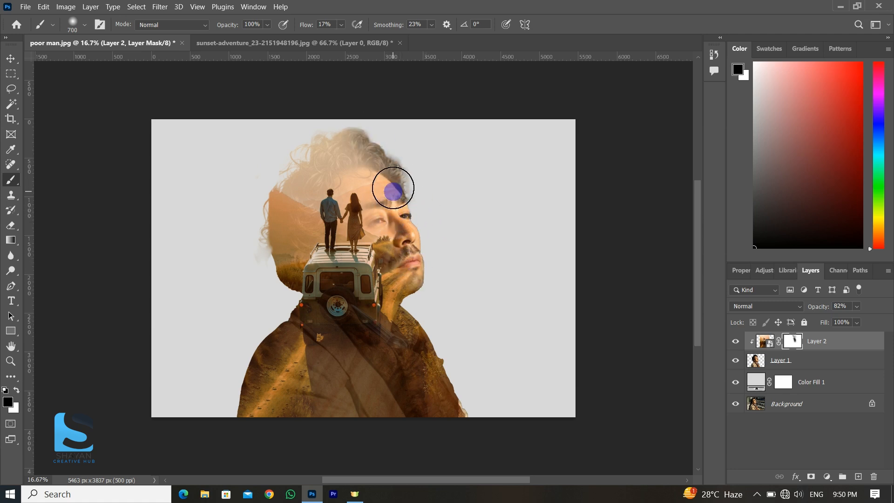
left_click_drag(260, 377, 251, 350)
left_click(857, 307)
left_click_drag(865, 321, 880, 322)
mouse_move(443, 351)
left_mouse_down()
mouse_move(459, 377)
mouse_move(442, 365)
left_mouse_up()
mouse_move(420, 264)
left_mouse_down()
mouse_move(465, 289)
mouse_move(356, 133)
mouse_move(459, 104)
left_mouse_up()
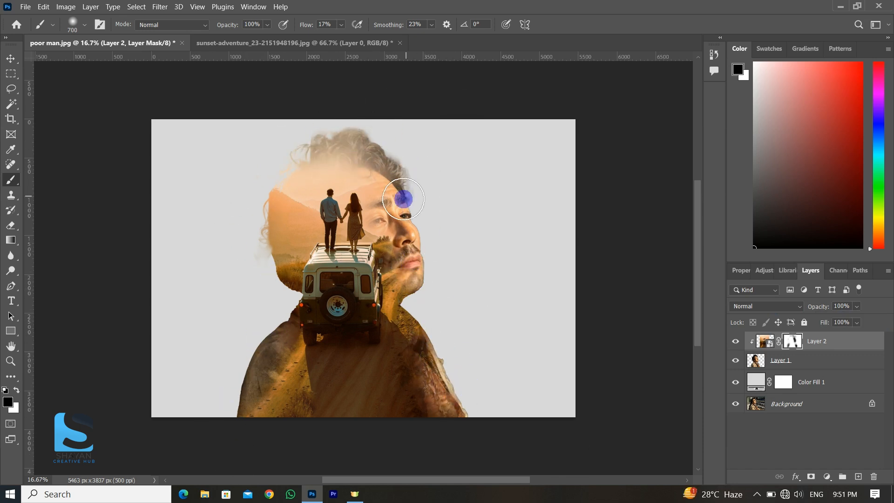
- Duplicate all four layers and group the copies
left_click(810, 406, "shift")
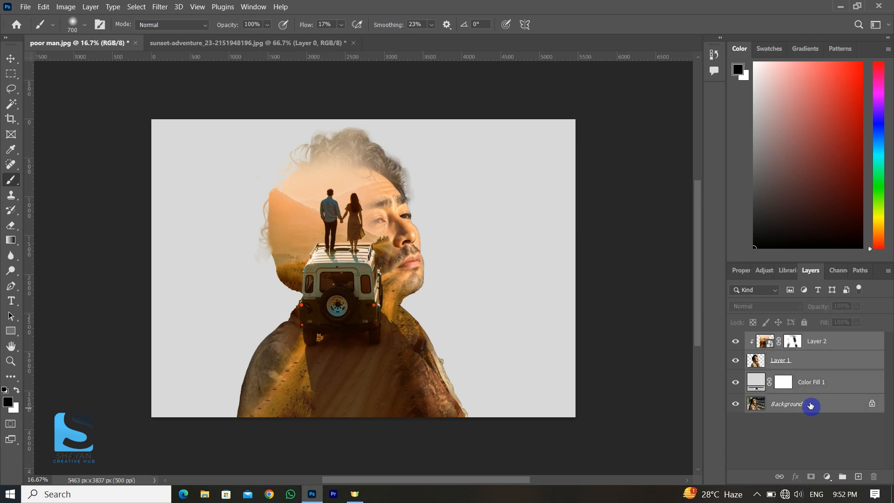
key("ctrl+j")
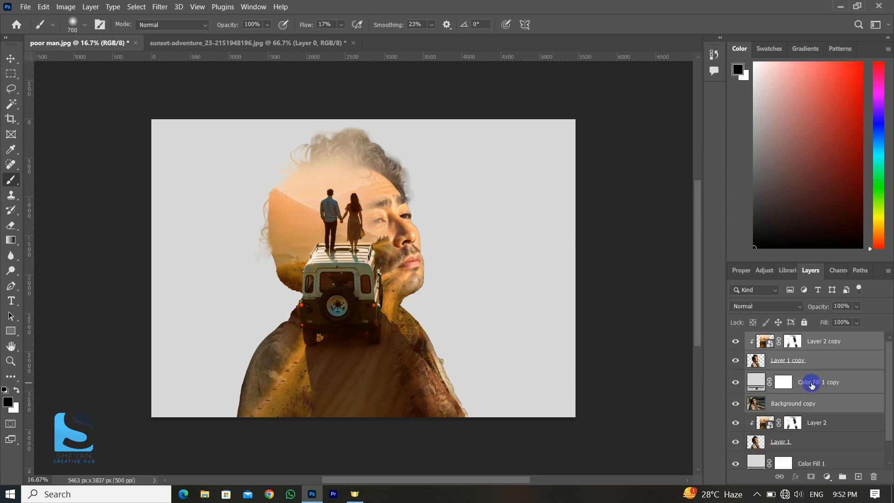
key("ctrl+g")
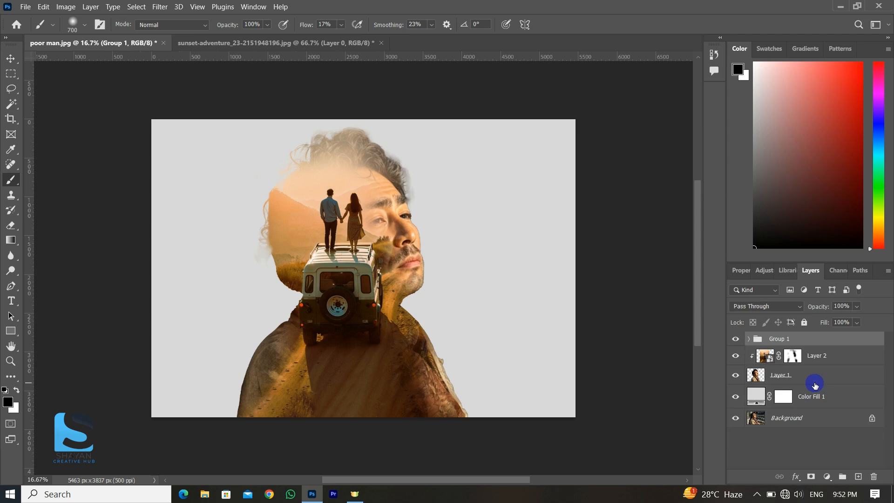
- Convert the group of copied layers to a smart object and rasterize it
right_click(808, 343)
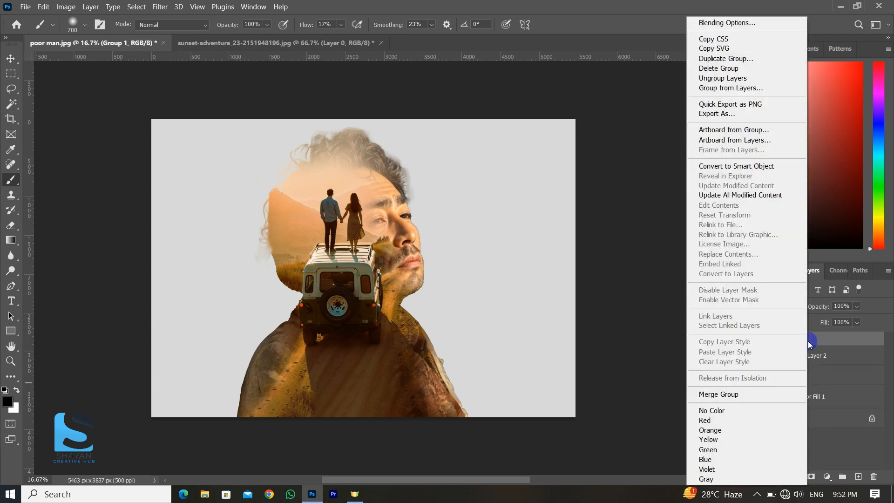
left_click(735, 166)
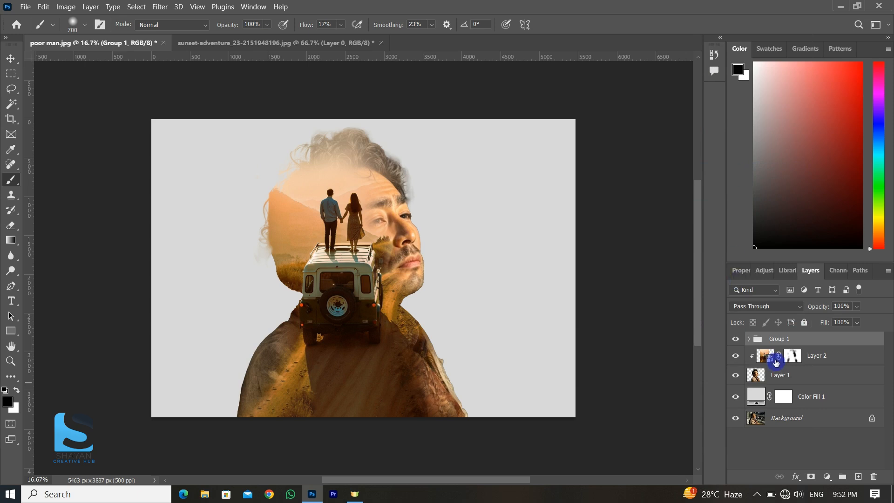
key("c")
right_click(807, 341)
left_click(712, 234)
- Crop the document to its existing canvas bounds to trim the overhanging pixels
left_click(493, 260)
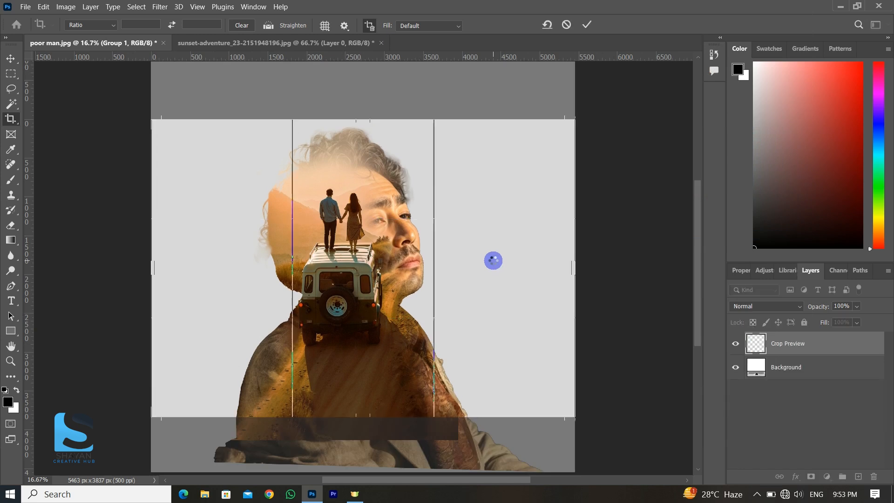
key("Return")
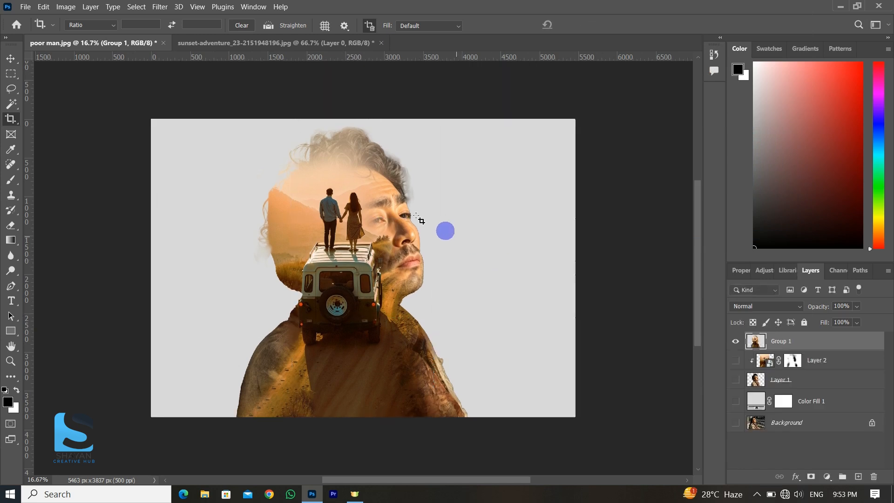
left_click(10, 59)
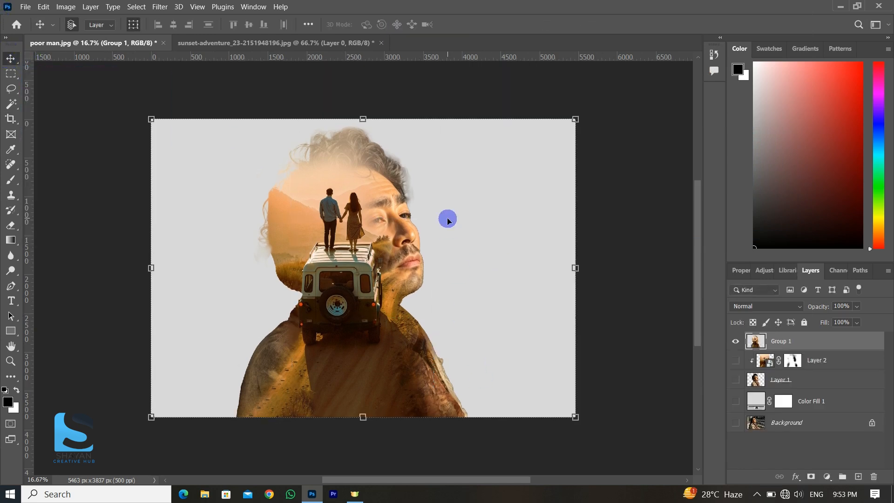
- Open the Camera Raw Filter on the merged composite and shift the Color Grading midtones toward cyan-blue
left_click(159, 7)
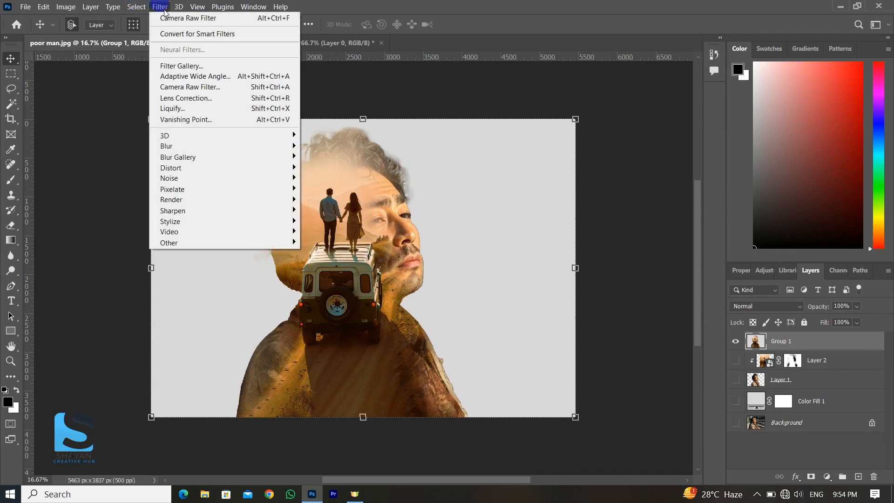
left_click(180, 81)
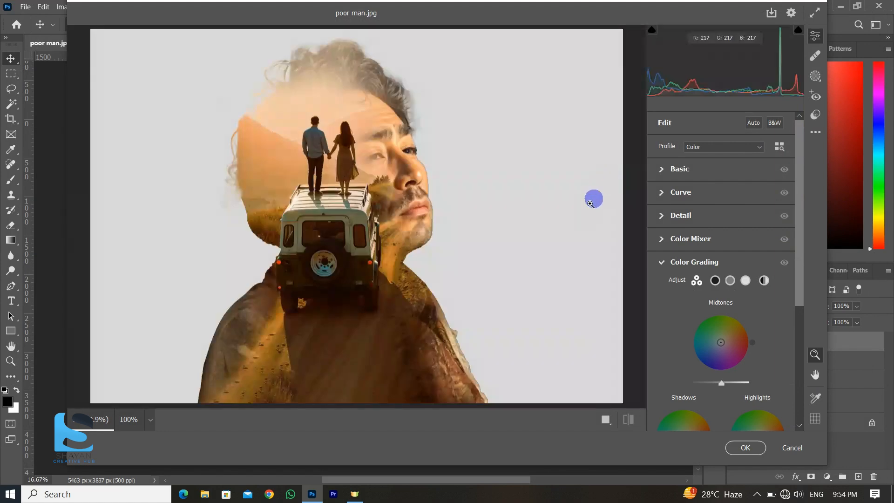
mouse_move(721, 343)
left_mouse_down()
mouse_move(727, 317)
mouse_move(703, 326)
mouse_move(690, 302)
mouse_move(734, 319)
mouse_move(706, 349)
left_mouse_up()
left_click_drag(706, 349, 708, 348)
left_click(661, 264)
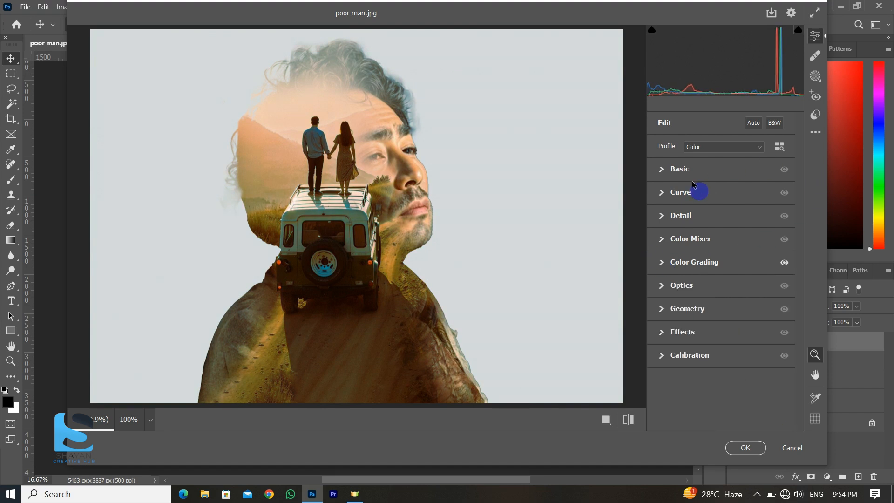
- Set Exposure to -0.25, Contrast +11, Shadows -28, Whites +34 and Blacks -5, and apply the Camera Raw Filter
left_click(661, 169)
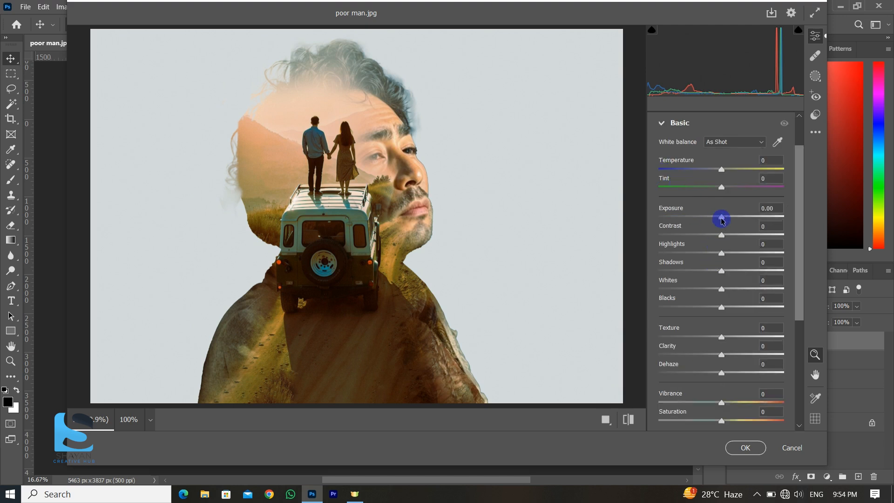
left_click_drag(728, 220, 733, 240)
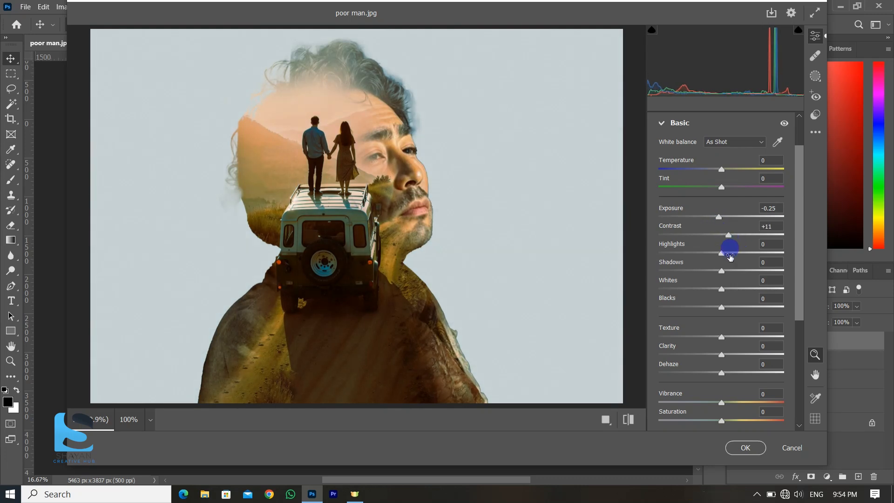
left_click_drag(717, 274, 715, 310)
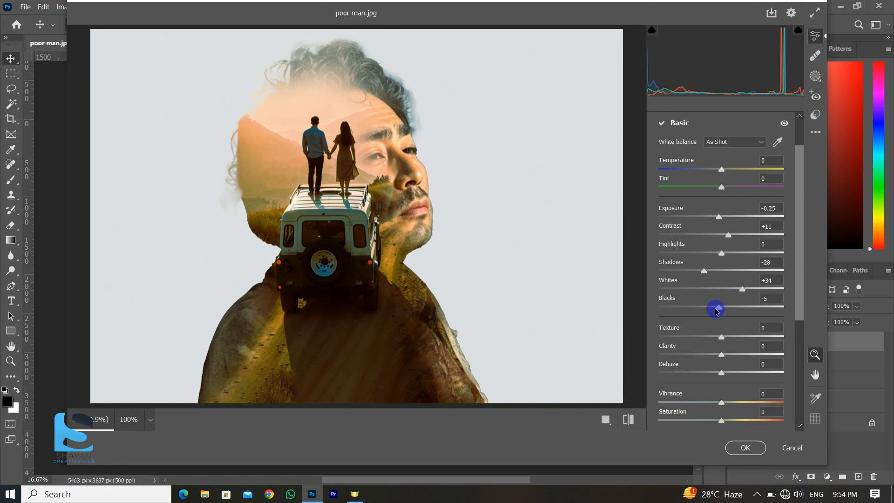
left_click(745, 447)
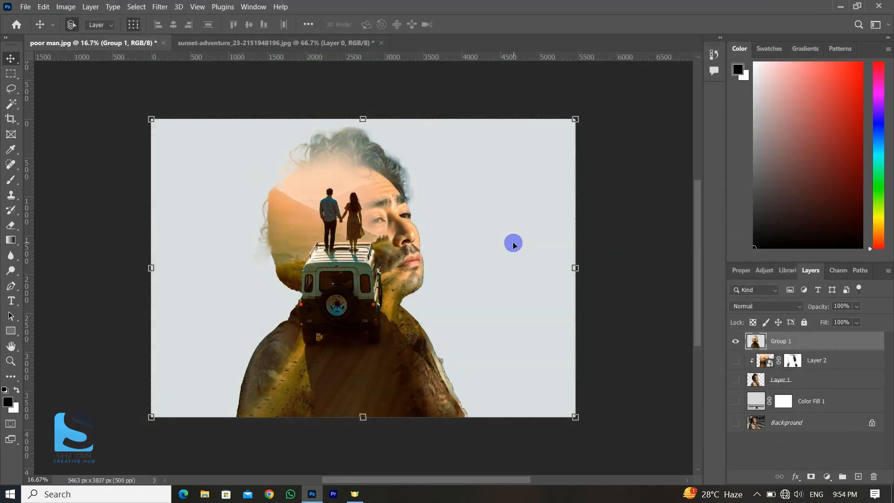
- View the finished composite enlarged in full-screen mode
key("f")
key("f")
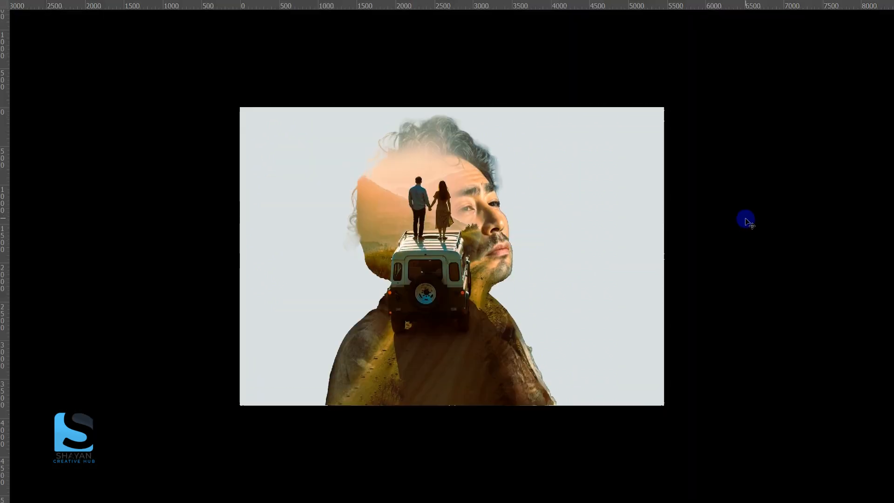
key("ctrl+plus")
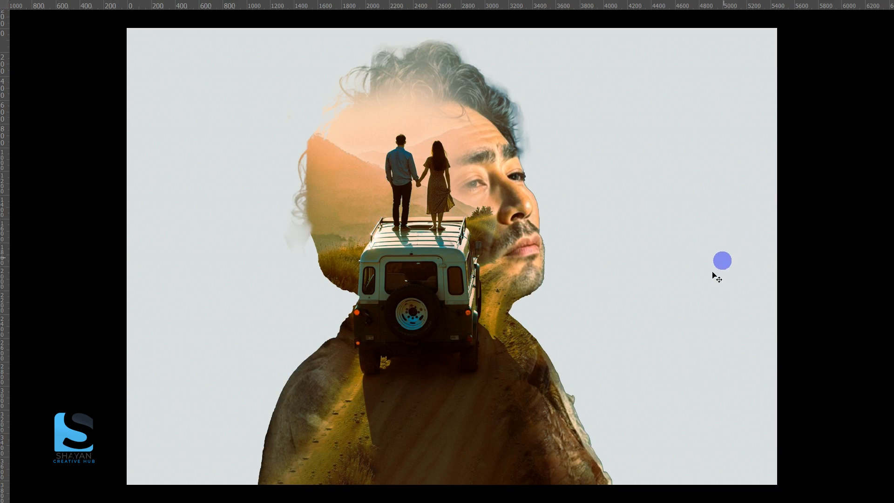